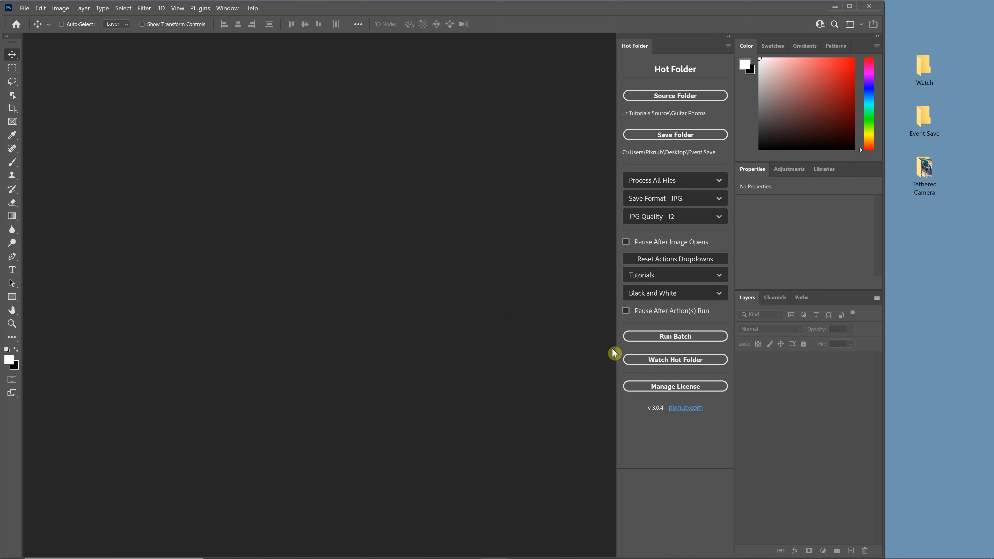
Step: Set the Hot Folder source to the Watch folder on the Desktop and start watching it for images
{"action": "left_click", "coordinate": [684, 356]}
{"action": "left_click", "coordinate": [695, 338]}
{"action": "left_click", "coordinate": [716, 95]}
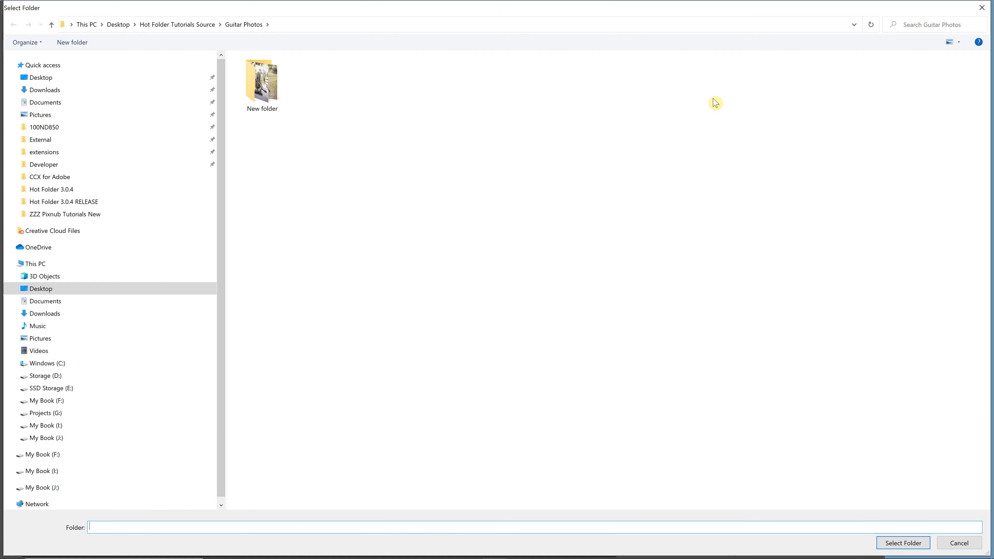
{"action": "left_click", "coordinate": [126, 28]}
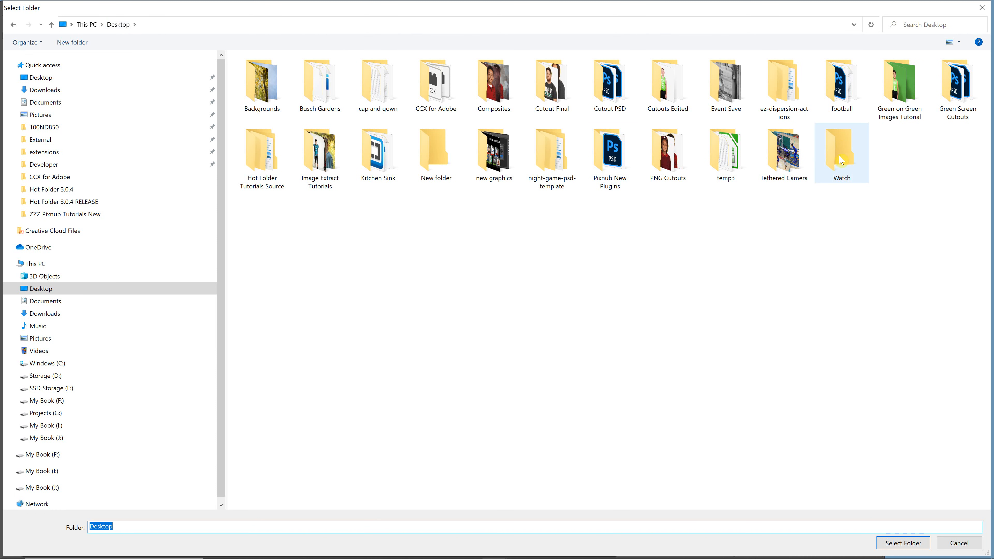
{"action": "left_click", "coordinate": [841, 160]}
{"action": "left_click", "coordinate": [901, 543]}
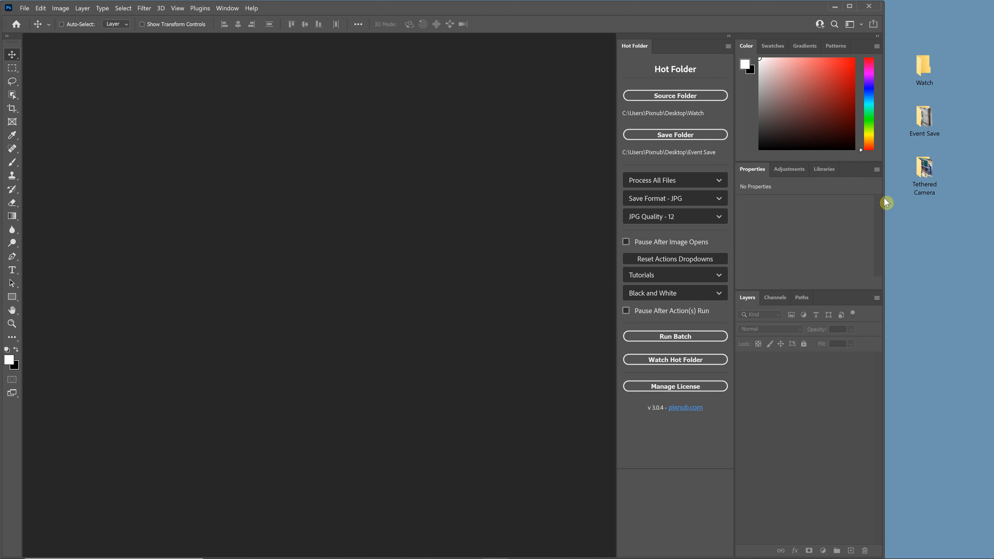
{"action": "left_click", "coordinate": [702, 360]}
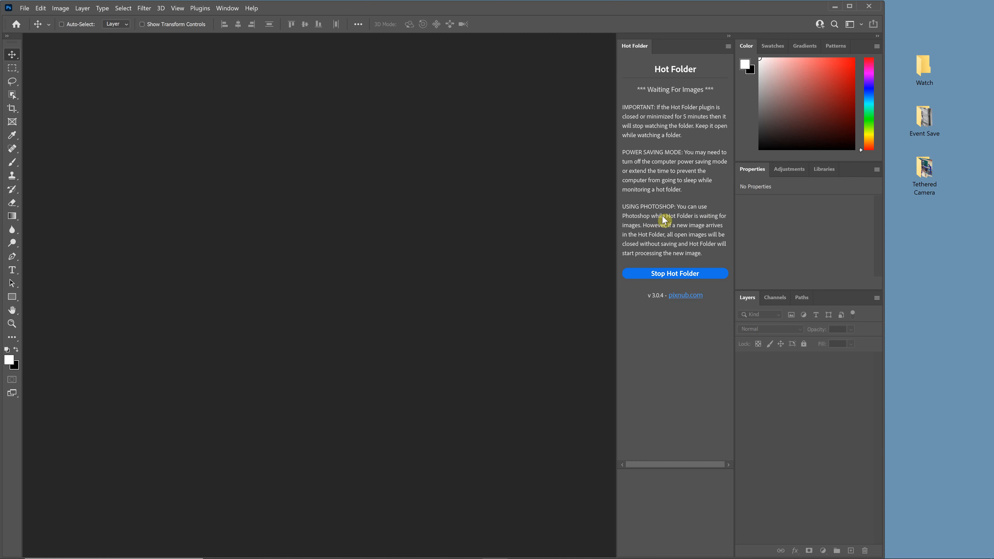
Step: Open the Tethered Camera, Watch and Event Save folders from the desktop and arrange their windows so the contents are accessible
{"action": "double_click", "coordinate": [929, 169]}
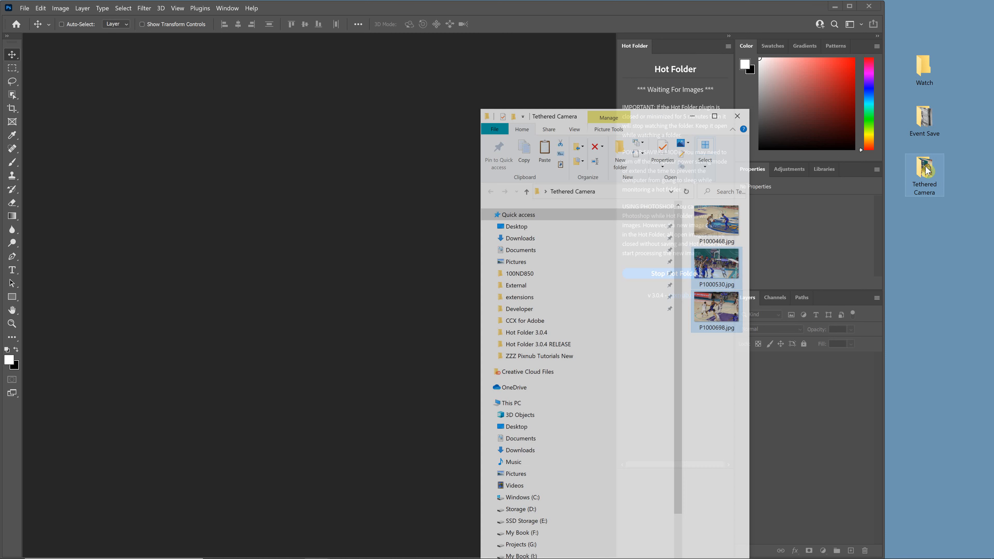
{"action": "left_click_drag", "start_coordinate": [688, 97], "coordinate": [747, 40]}
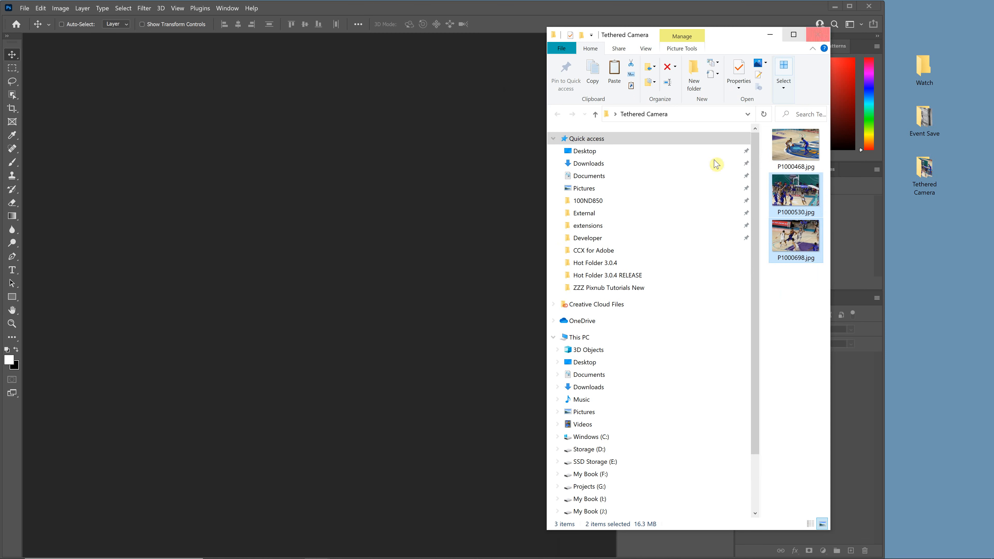
{"action": "left_click", "coordinate": [925, 75]}
{"action": "double_click", "coordinate": [923, 74]}
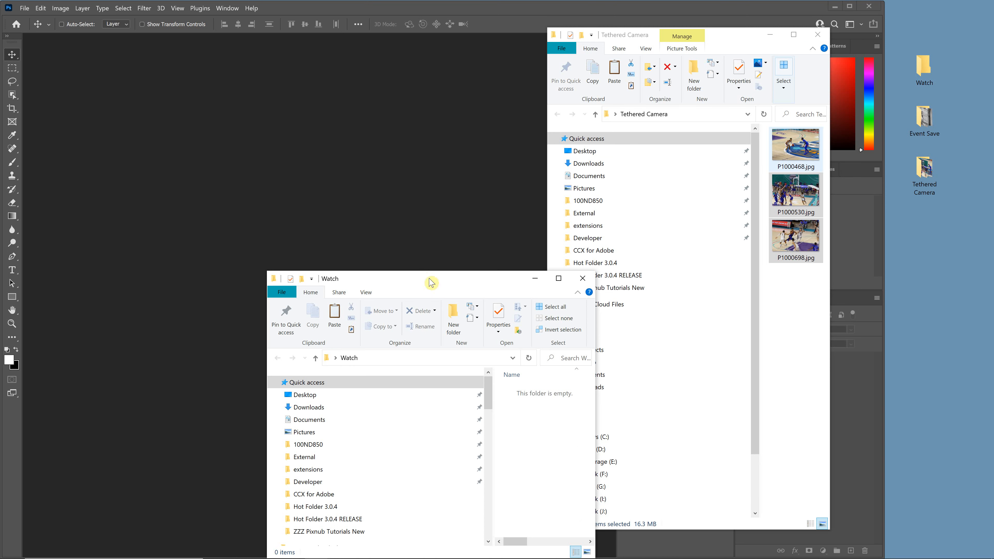
{"action": "left_click_drag", "start_coordinate": [432, 280], "coordinate": [588, 62]}
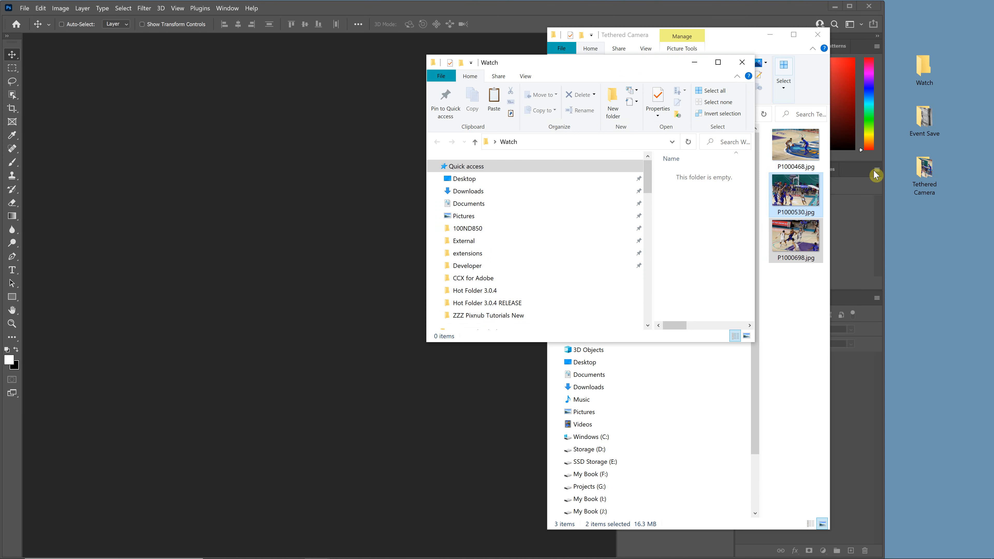
{"action": "double_click", "coordinate": [925, 118]}
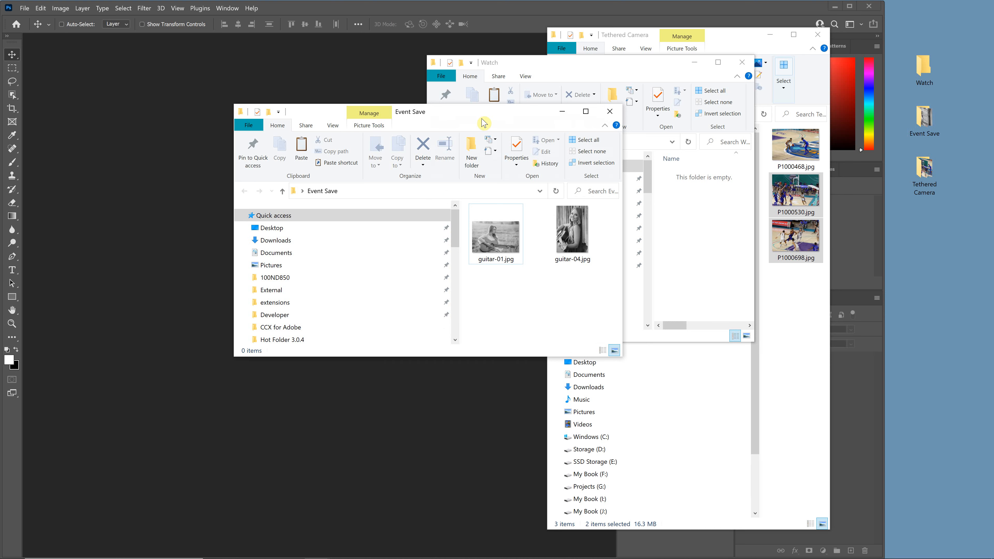
{"action": "left_click_drag", "start_coordinate": [483, 122], "coordinate": [721, 368]}
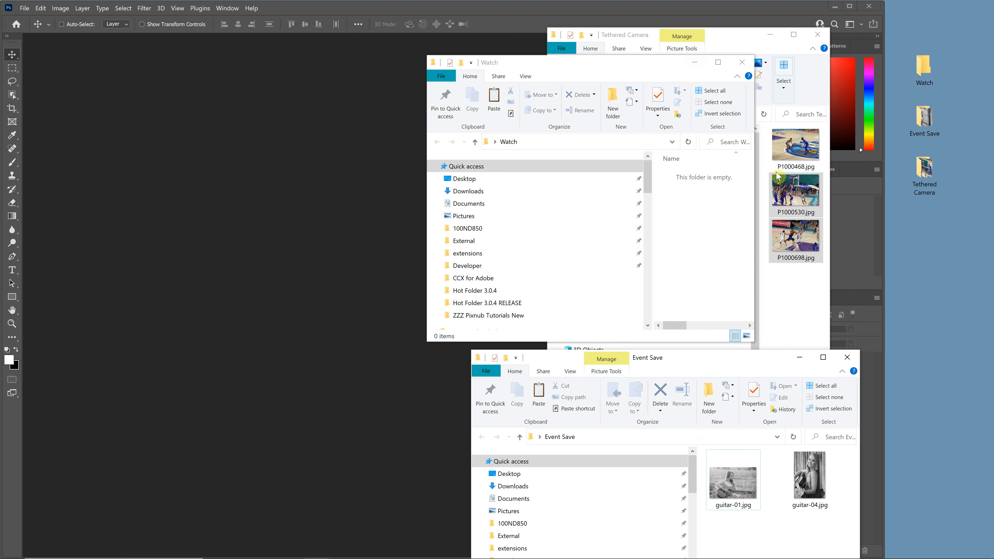
Step: Copy P1000468.jpg and P1000530.jpg from the Tethered Camera folder into the Watch folder
{"action": "left_click", "coordinate": [796, 149]}
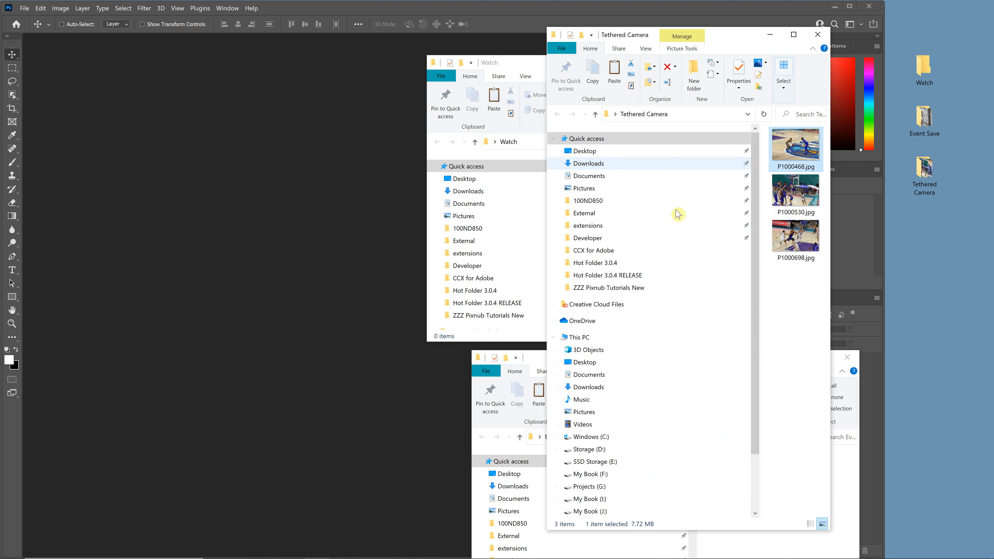
{"action": "left_click", "coordinate": [796, 193], "text": "ctrl"}
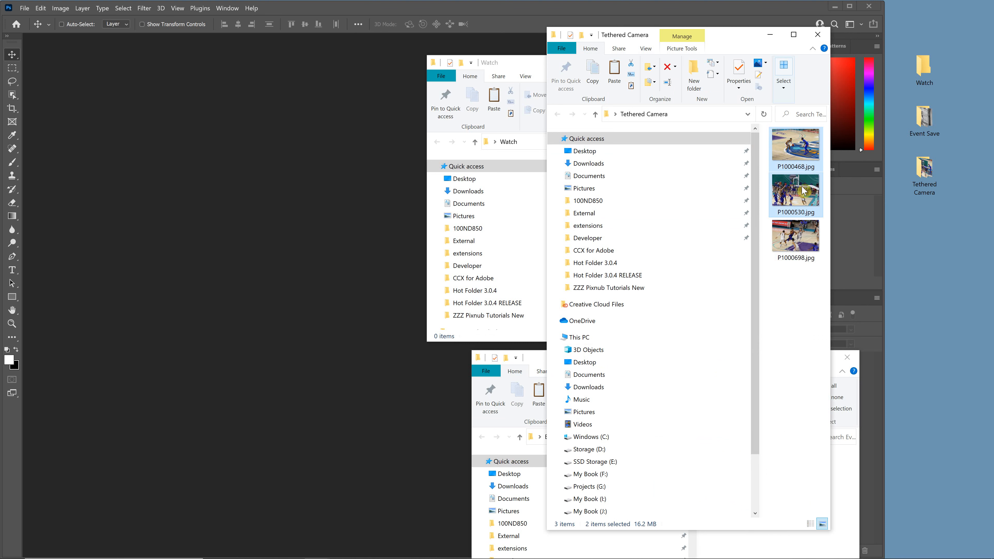
{"action": "right_click", "coordinate": [804, 192]}
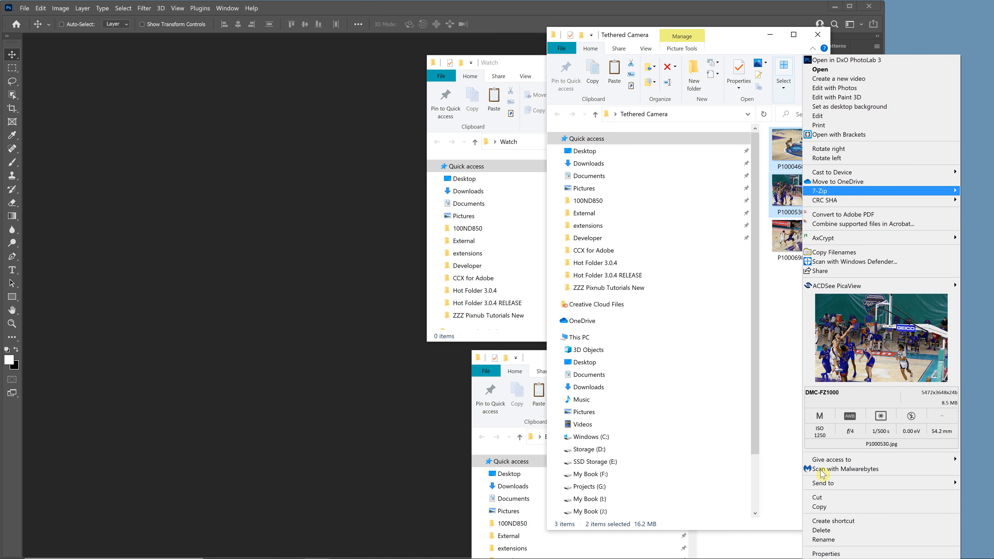
{"action": "left_click", "coordinate": [824, 508]}
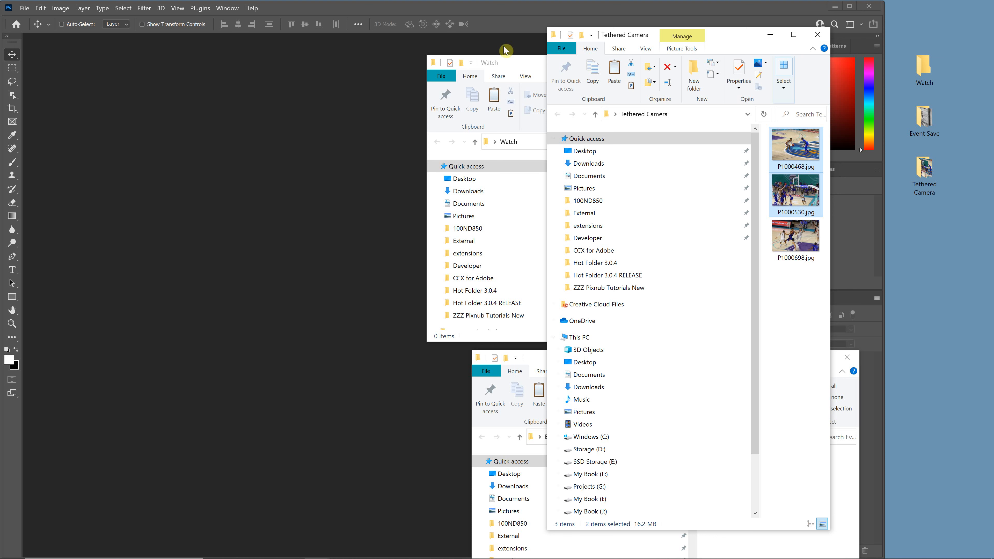
{"action": "left_click", "coordinate": [512, 63]}
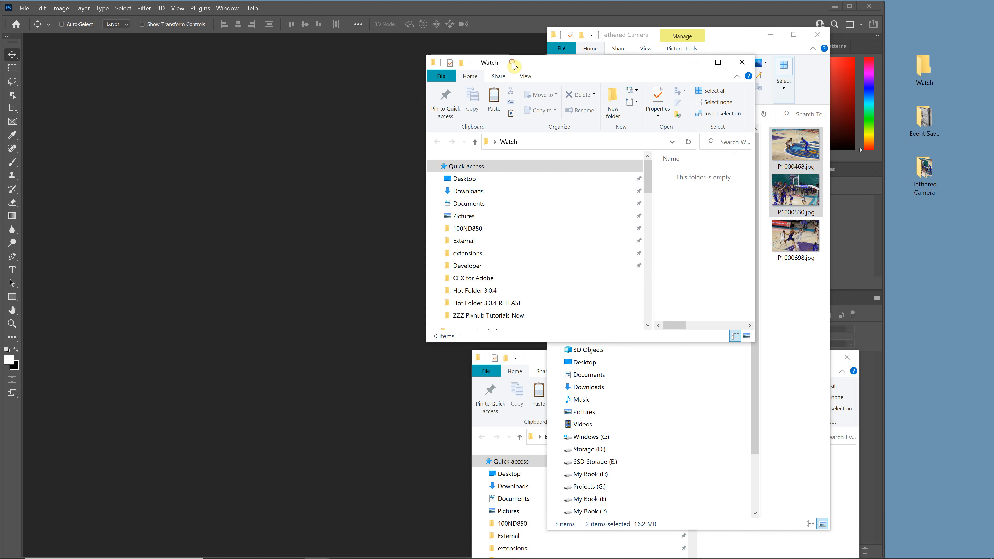
{"action": "right_click", "coordinate": [682, 208]}
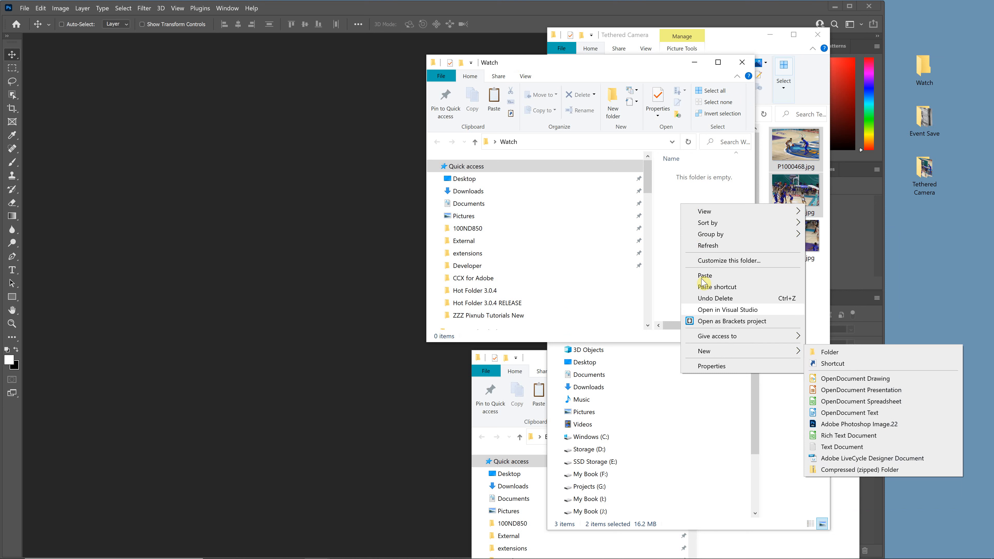
{"action": "key", "text": "Return"}
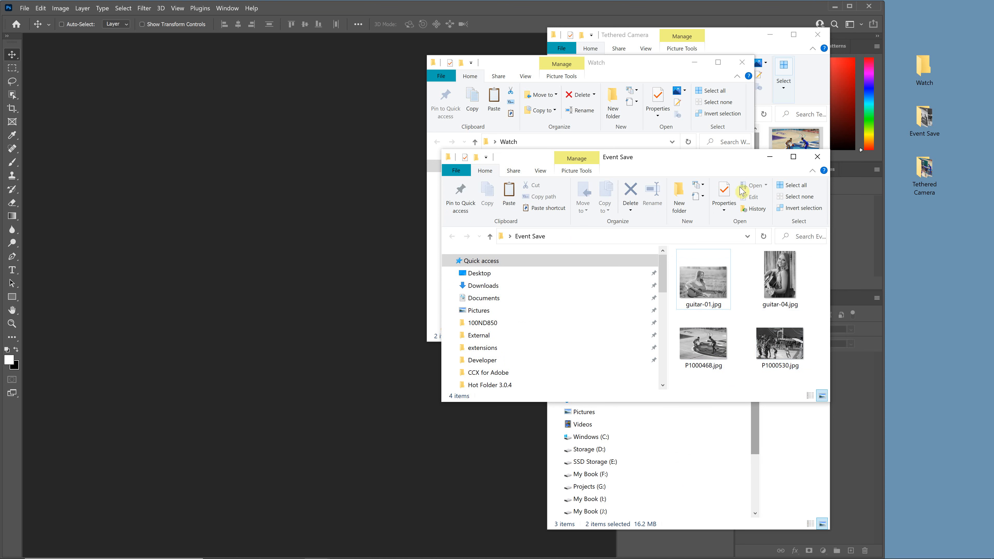
Step: Minimize the Event Save, Watch and Tethered Camera windows and stop the Hot Folder monitoring in Photoshop
{"action": "left_click", "coordinate": [770, 157]}
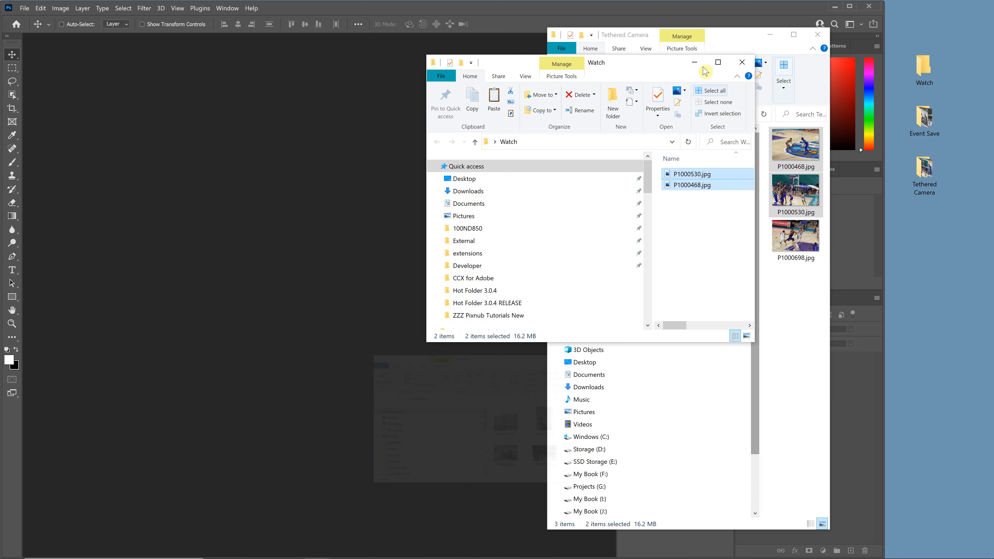
{"action": "left_click", "coordinate": [694, 63]}
{"action": "left_click", "coordinate": [769, 34]}
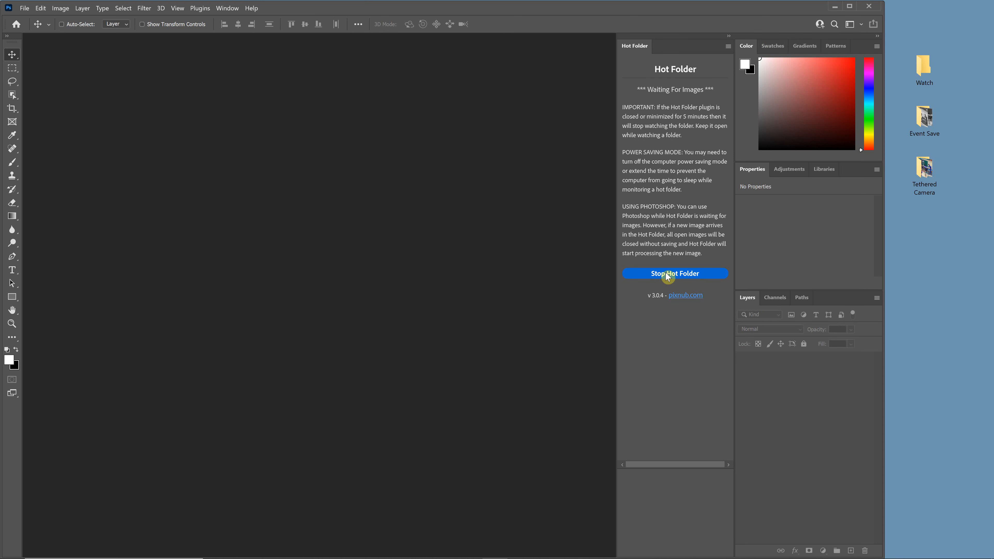
{"action": "left_click", "coordinate": [689, 274]}
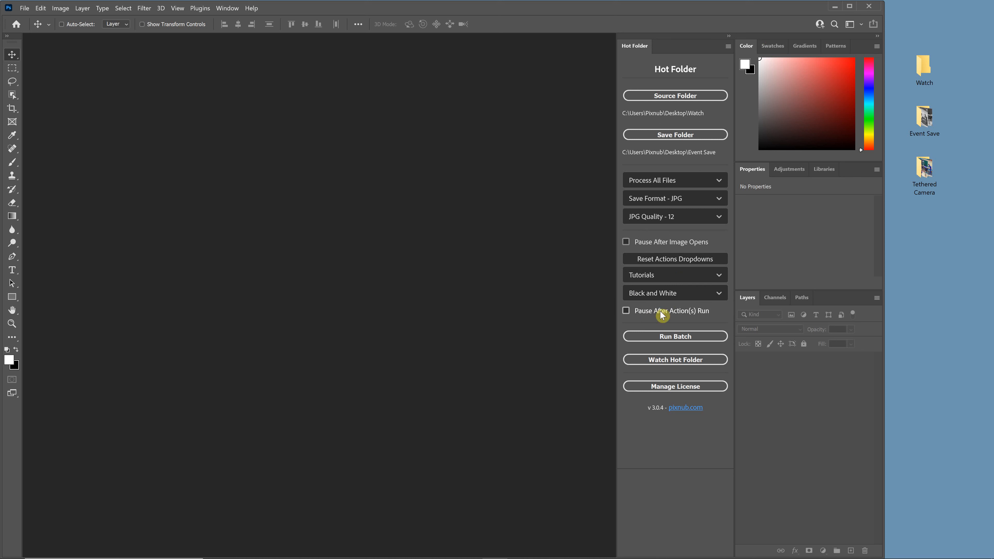
Step: Enable pausing after actions run and set the source folder to Guitar Photos inside Hot Folder Tutorials Source on the Desktop
{"action": "left_click", "coordinate": [627, 312]}
{"action": "left_click", "coordinate": [850, 6]}
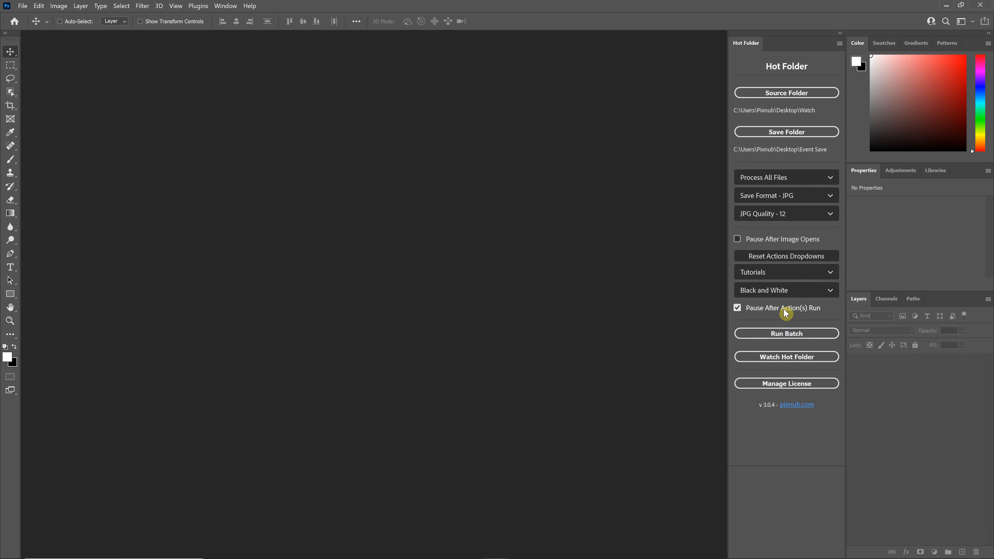
{"action": "left_click", "coordinate": [757, 94]}
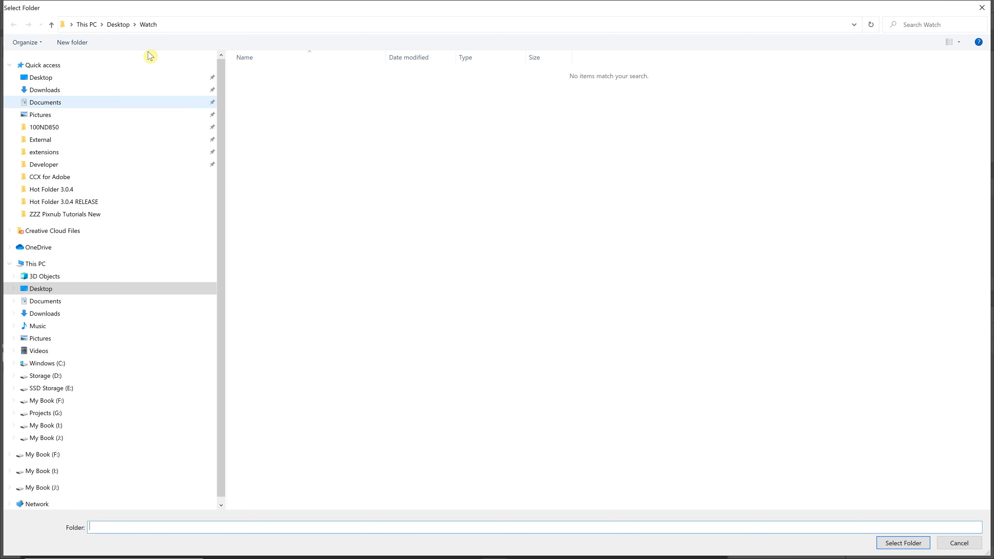
{"action": "left_click", "coordinate": [118, 24]}
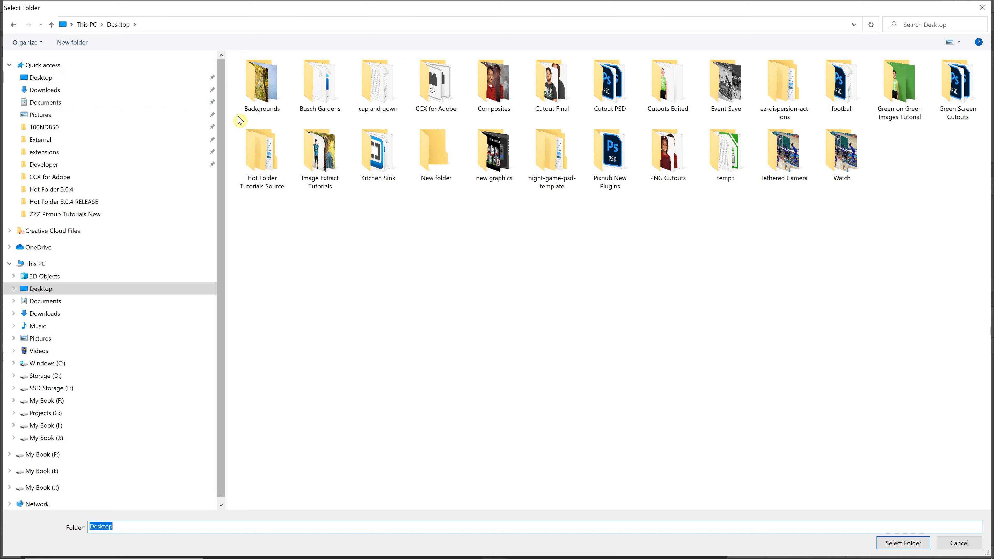
{"action": "double_click", "coordinate": [254, 157]}
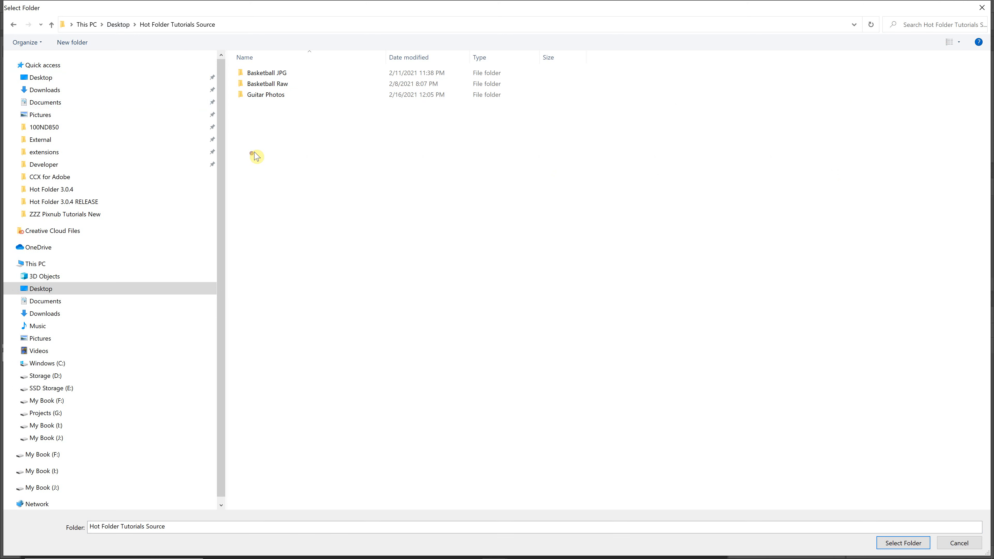
{"action": "left_click", "coordinate": [263, 95]}
{"action": "left_click", "coordinate": [901, 543]}
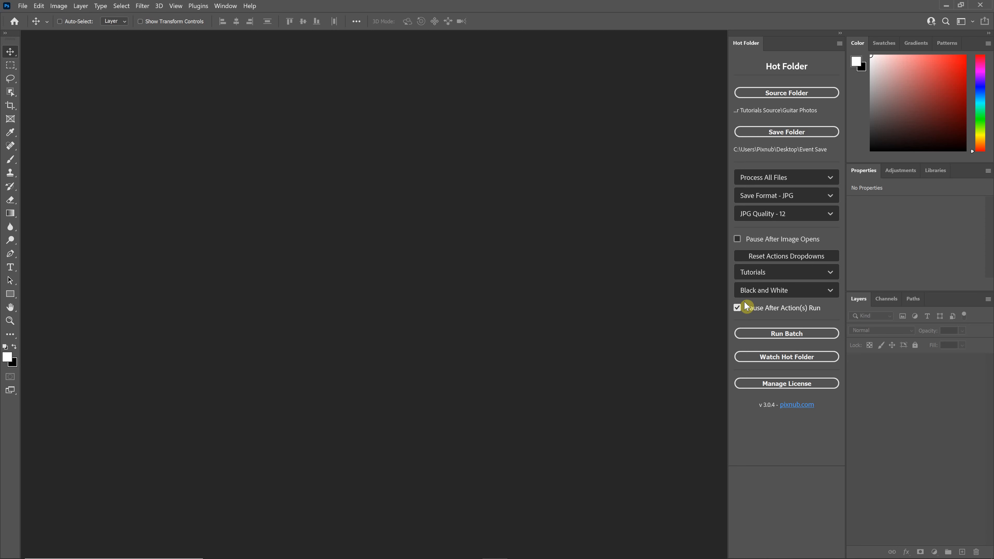
Step: Run the batch and paint freehand black brush strokes across the Background layer of guitar-01.jpg while it is paused
{"action": "left_click", "coordinate": [789, 333]}
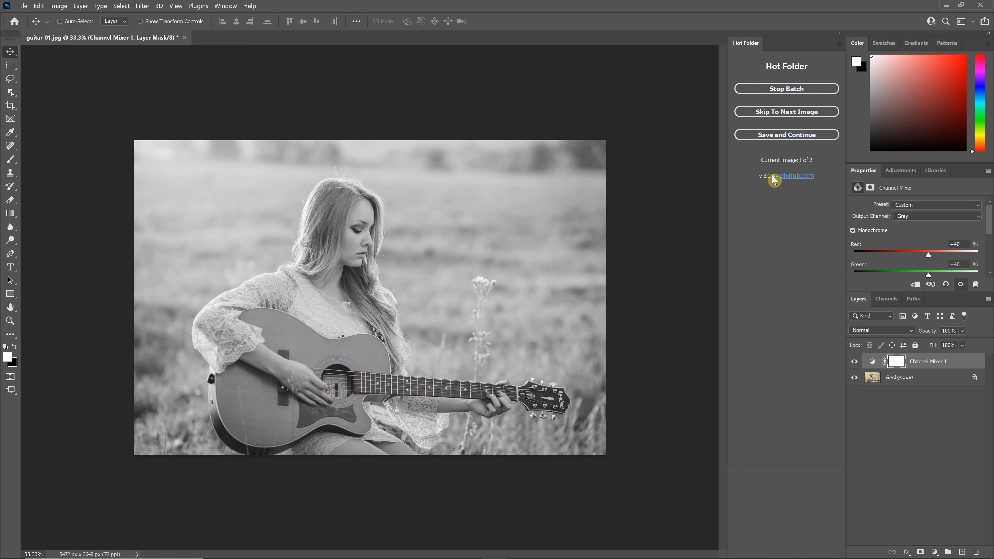
{"action": "left_click", "coordinate": [788, 90]}
{"action": "left_click", "coordinate": [10, 159]}
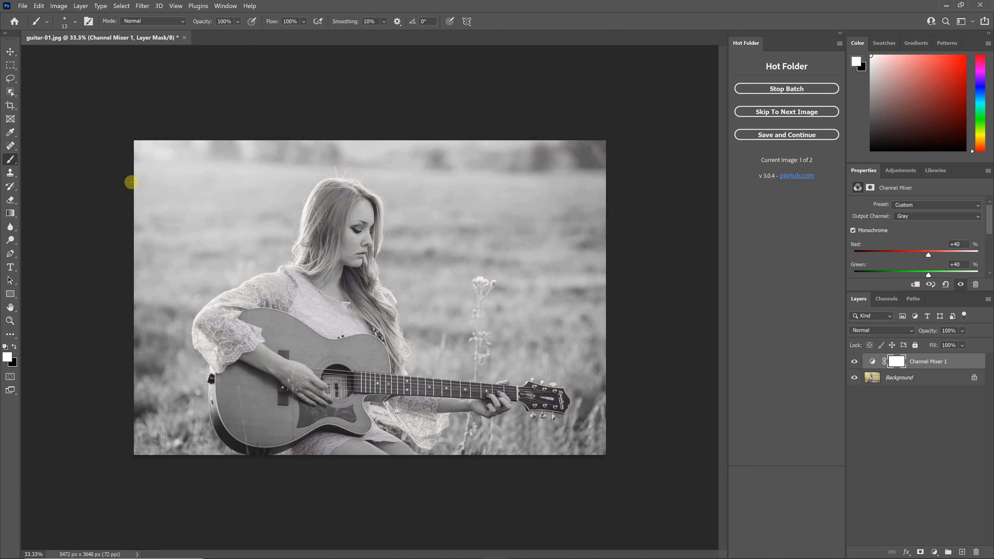
{"action": "left_click", "coordinate": [898, 378]}
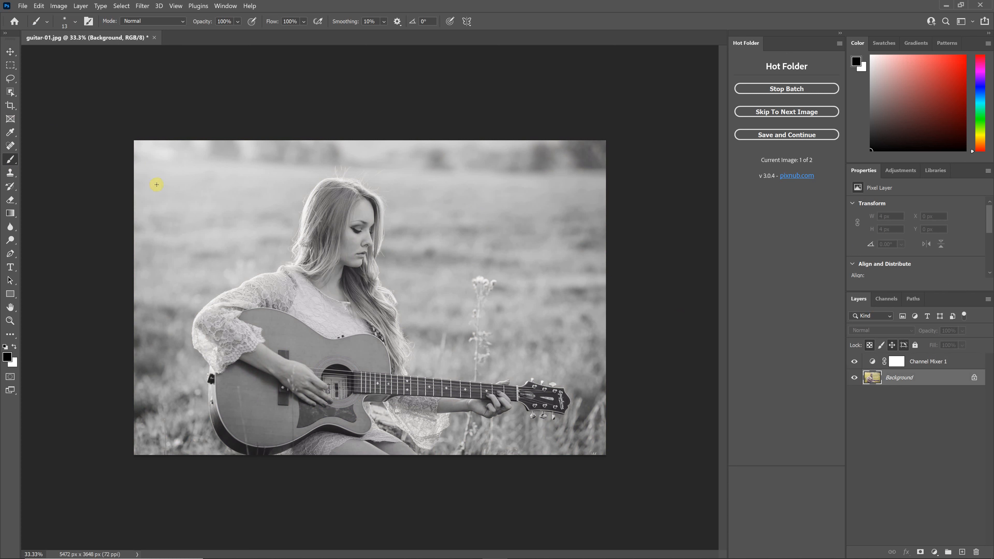
{"action": "mouse_move", "coordinate": [150, 188]}
{"action": "left_mouse_down"}
{"action": "mouse_move", "coordinate": [307, 196]}
{"action": "mouse_move", "coordinate": [604, 241]}
{"action": "mouse_move", "coordinate": [532, 350]}
{"action": "mouse_move", "coordinate": [484, 342]}
{"action": "left_mouse_up"}
{"action": "left_click_drag", "start_coordinate": [508, 230], "coordinate": [256, 221]}
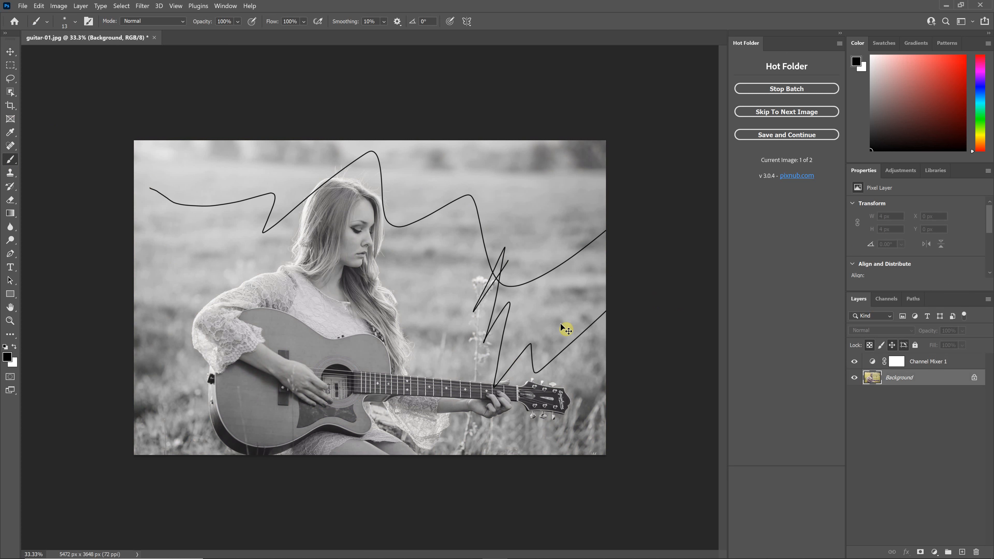
{"action": "key", "text": "ctrl+l"}
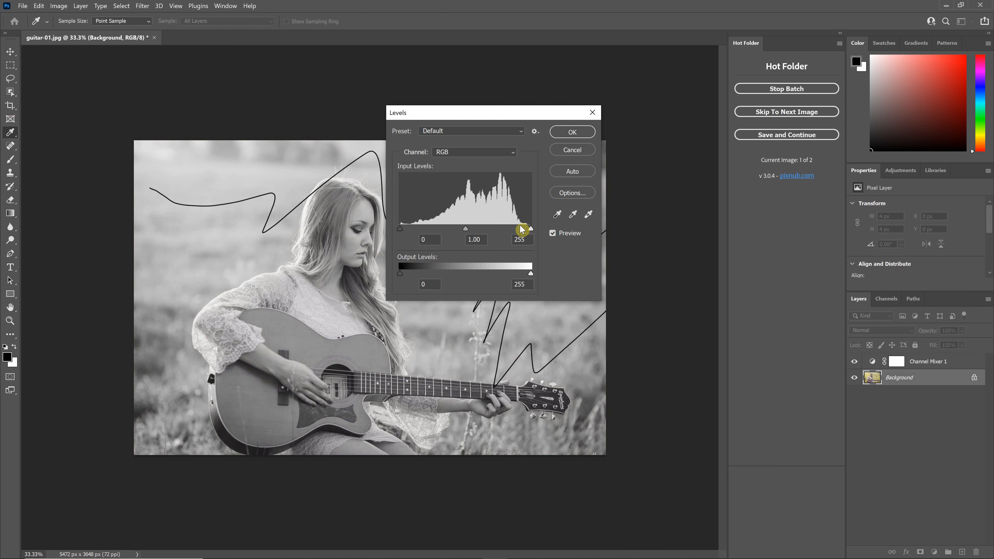
{"action": "mouse_move", "coordinate": [529, 228]}
{"action": "left_mouse_down"}
{"action": "mouse_move", "coordinate": [469, 231]}
{"action": "mouse_move", "coordinate": [541, 232]}
{"action": "left_mouse_up"}
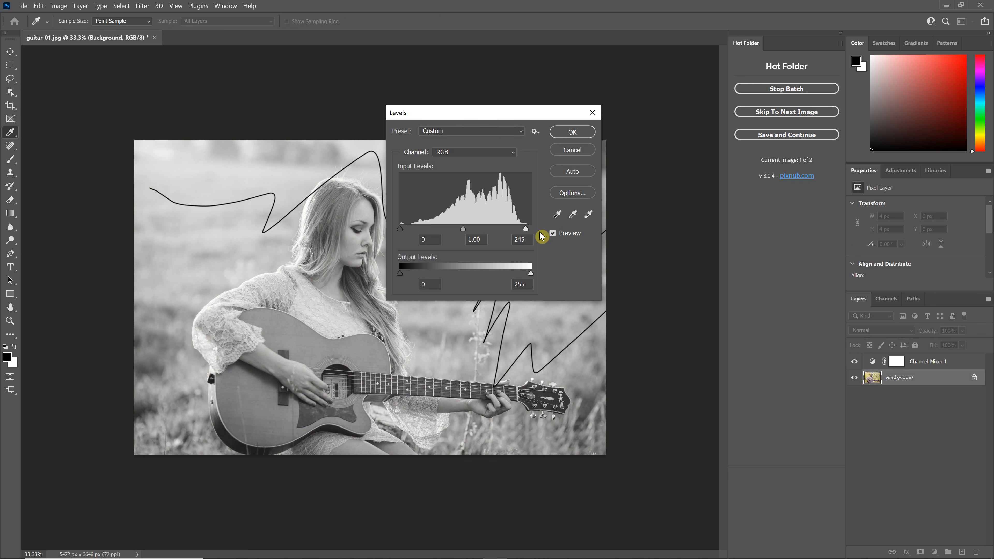
{"action": "left_click", "coordinate": [578, 149]}
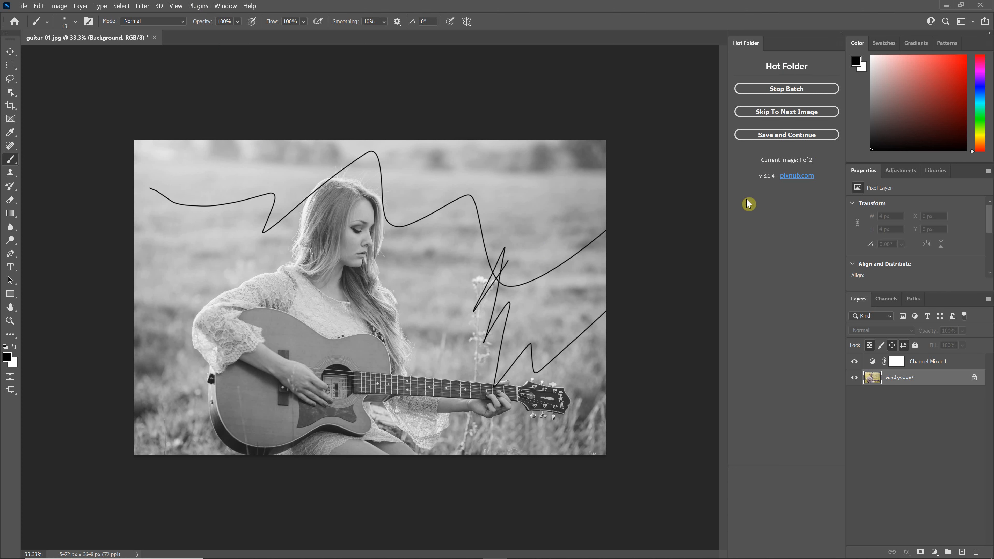
Step: Save guitar-01.jpg and continue the batch, skipping guitar-04.jpg and dismissing the closing message
{"action": "left_click", "coordinate": [785, 140]}
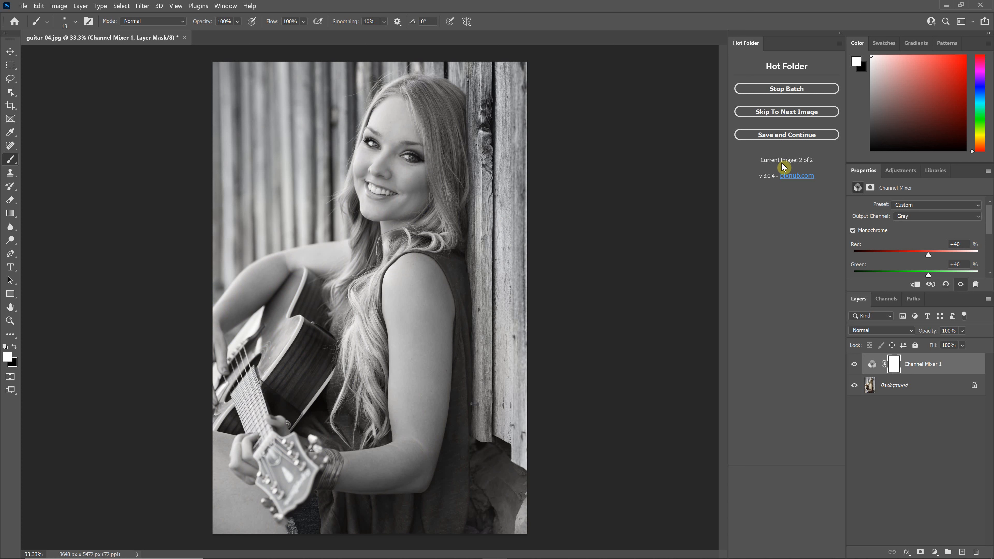
{"action": "left_click", "coordinate": [786, 113]}
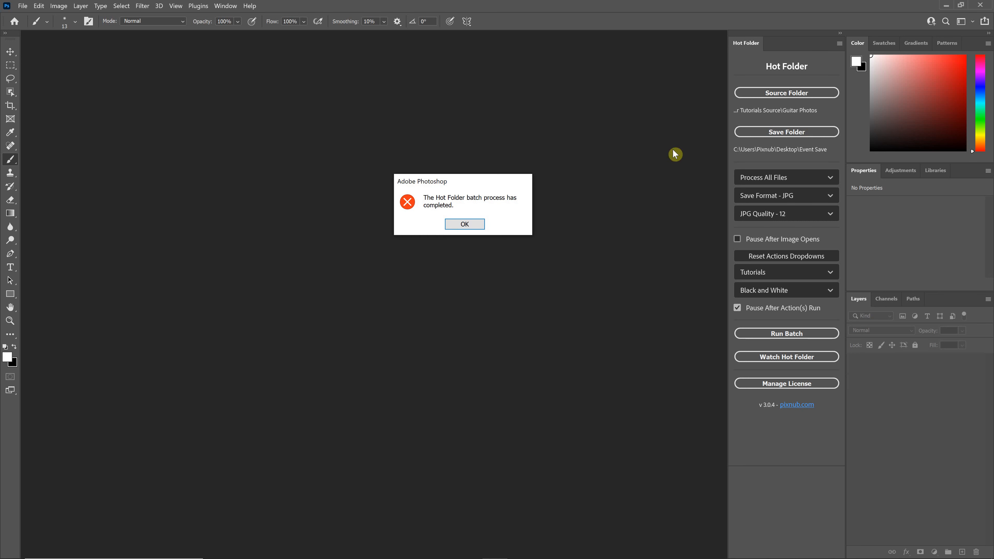
{"action": "left_click", "coordinate": [474, 224]}
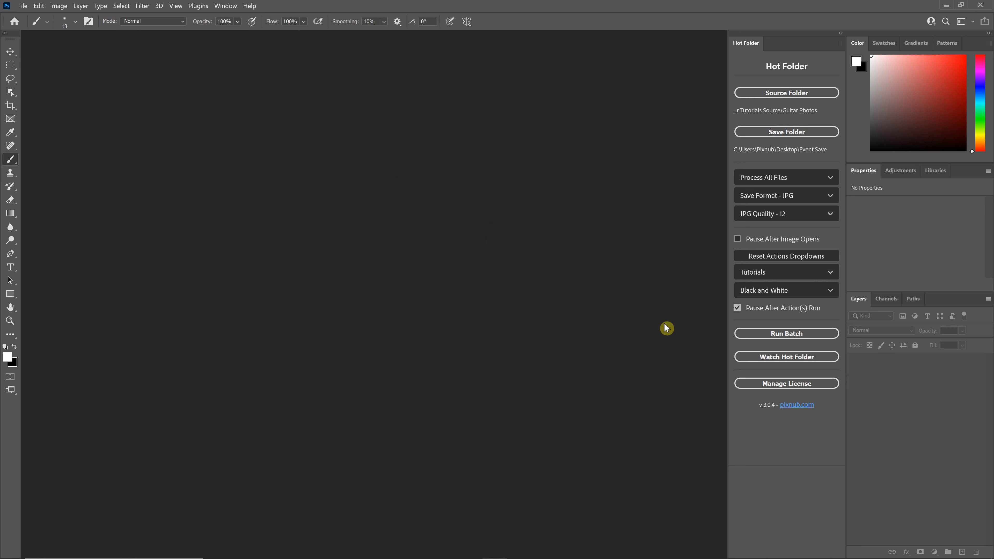